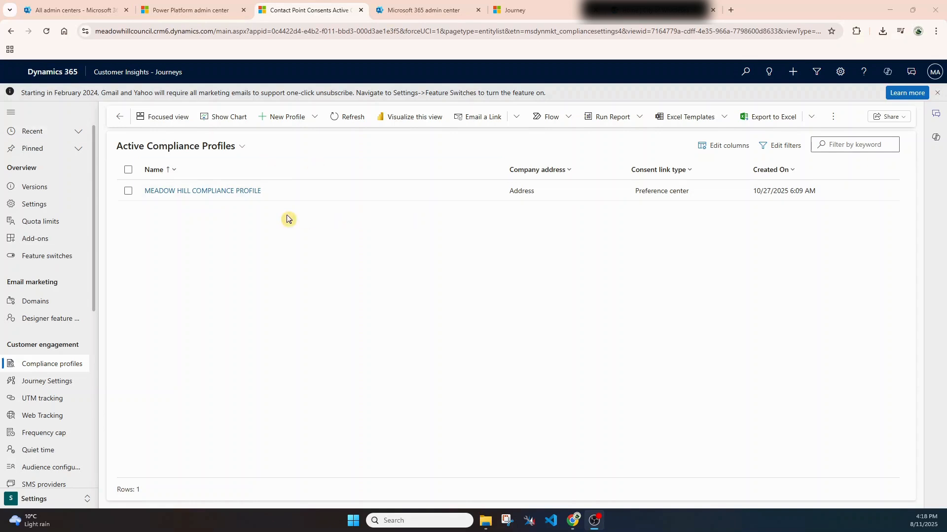
Step: Open the default preference center from the MEADOW HILL COMPLIANCE PROFILE and start editing its live content
left_click(213, 193)
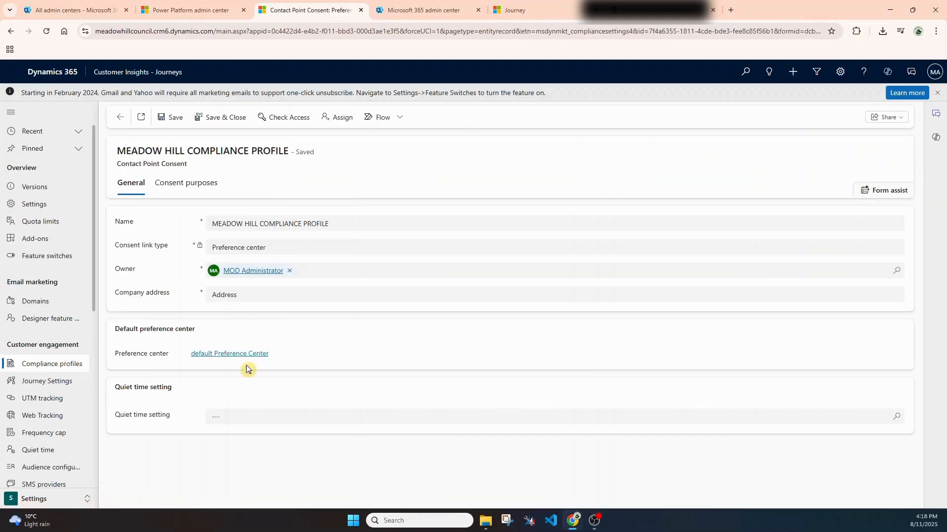
left_click(220, 356)
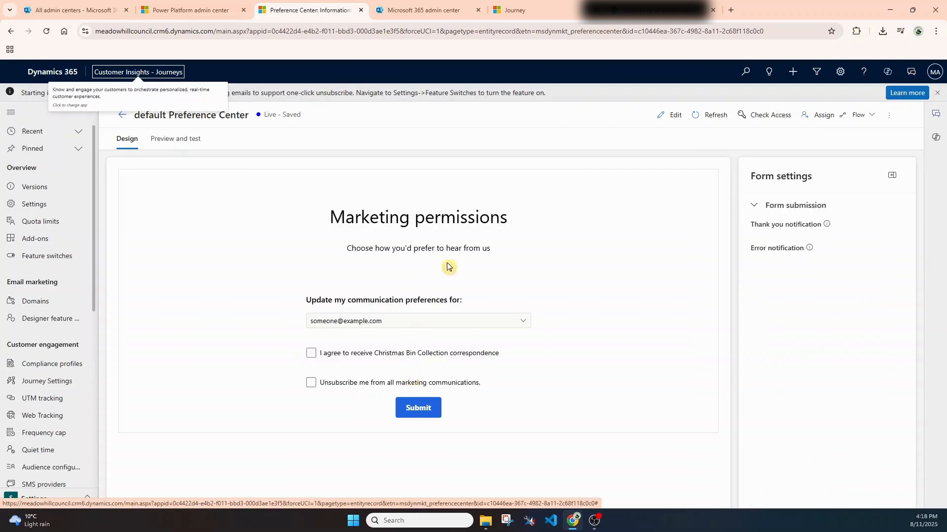
left_click(665, 119)
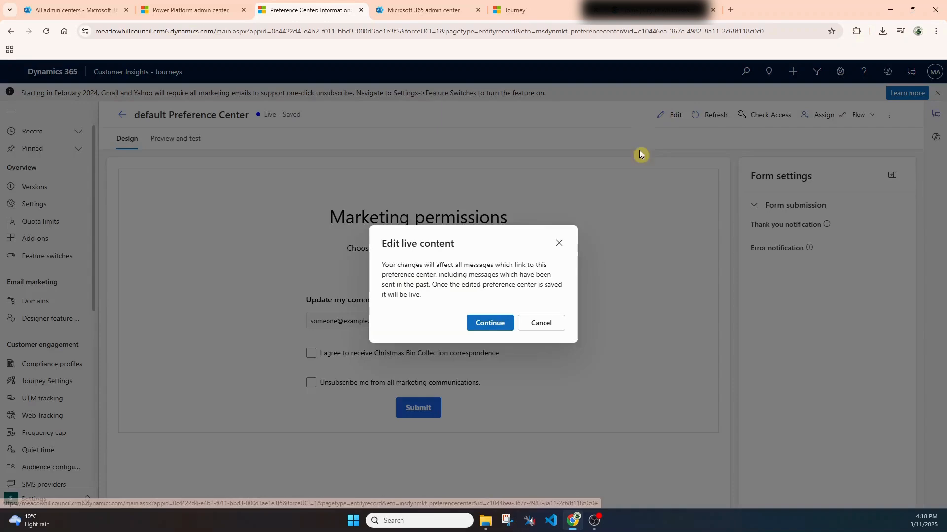
left_click(488, 324)
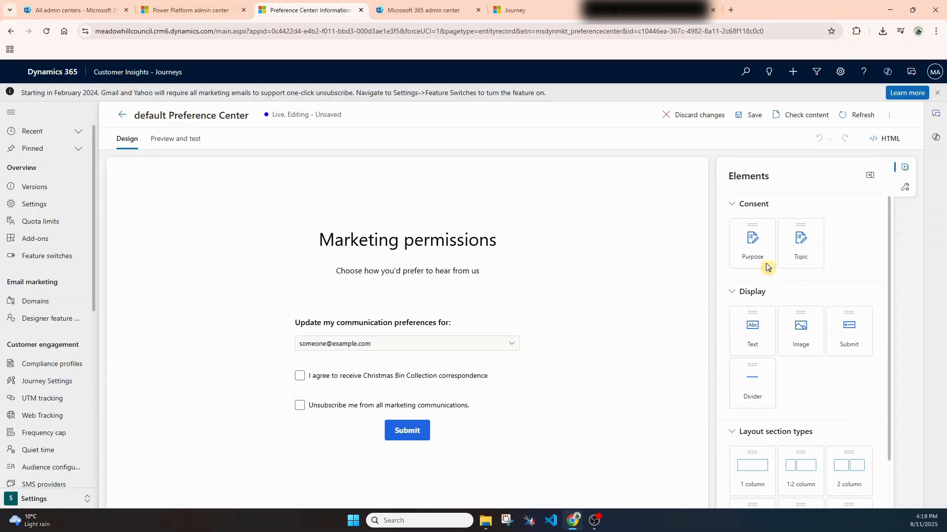
left_click(802, 242)
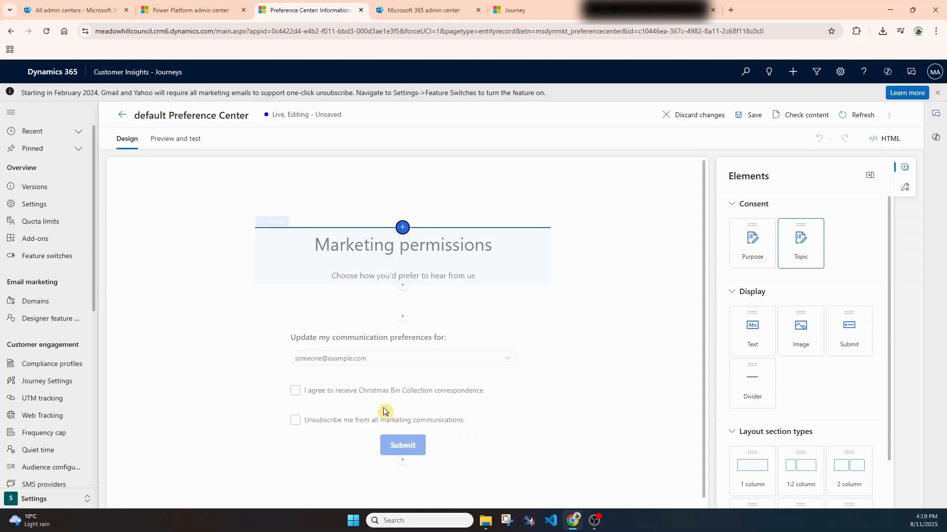
left_click(378, 382)
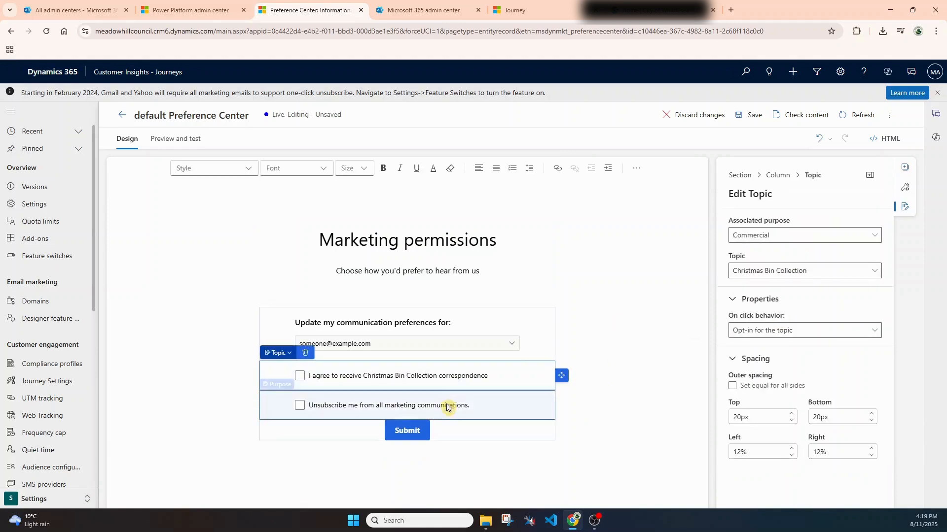
left_click(458, 428)
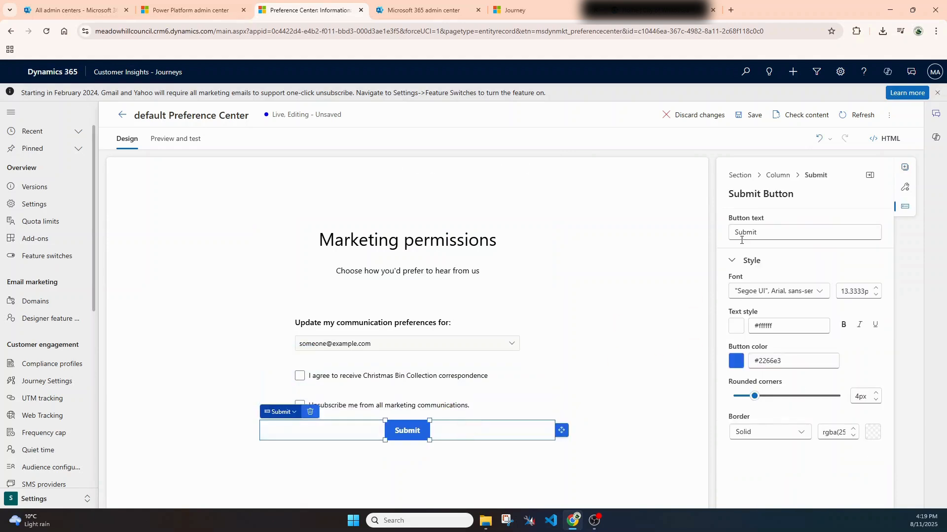
Step: Add a Topic element above the "Marketing permissions" heading and assign it the Council Monthly Newsletter topic
left_click(906, 170)
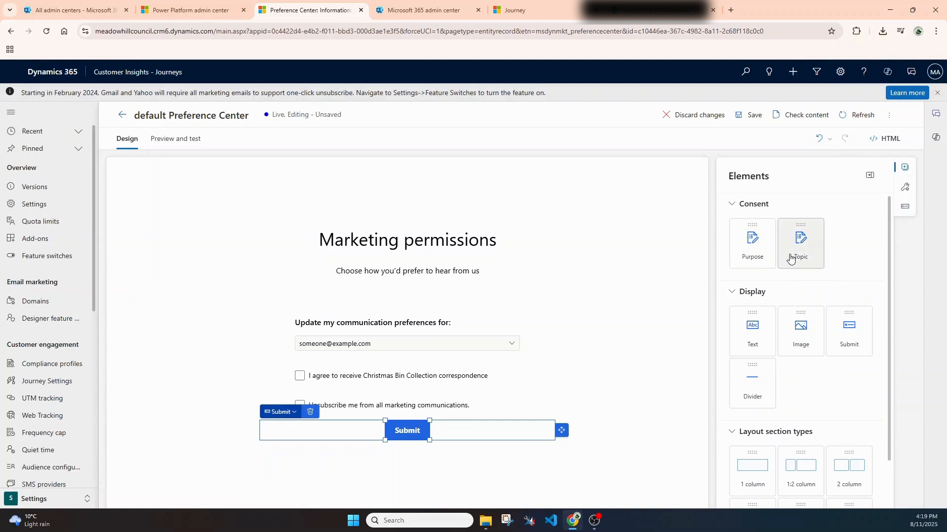
left_click_drag(789, 259, 401, 227)
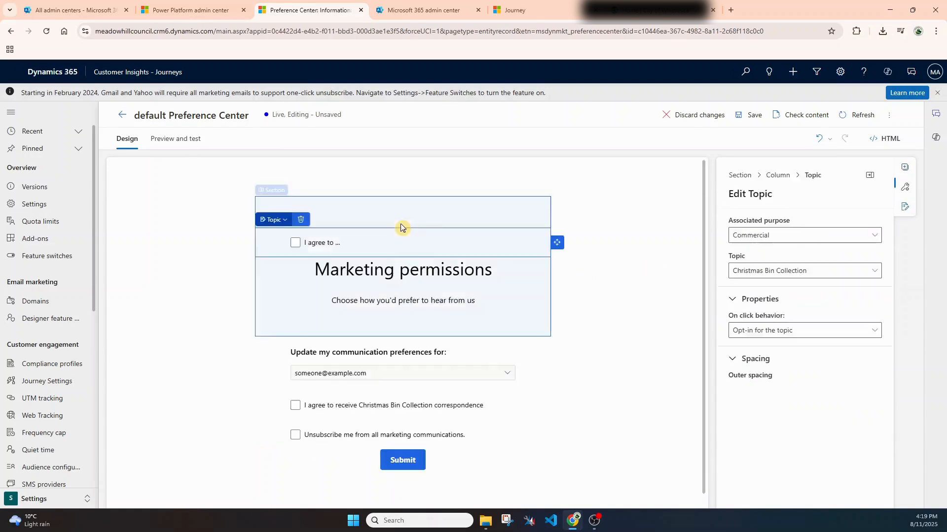
left_click(757, 274)
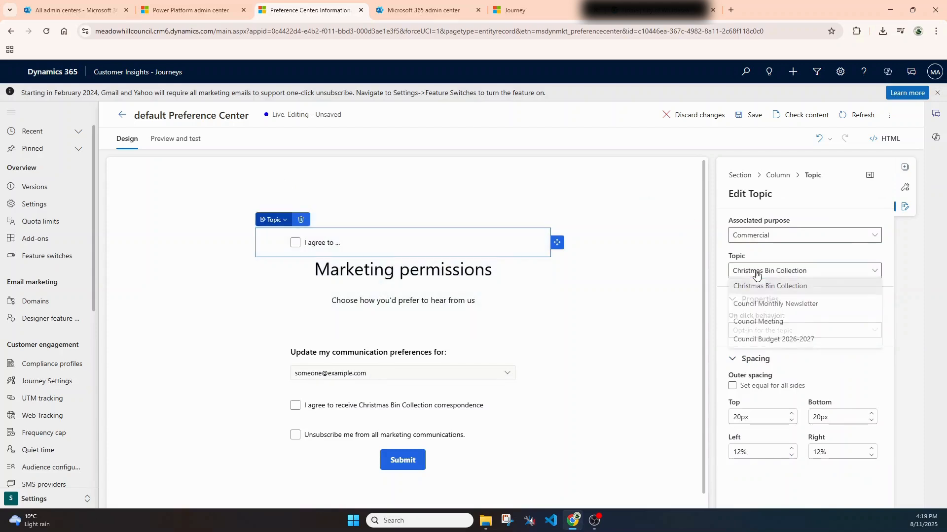
left_click(830, 310)
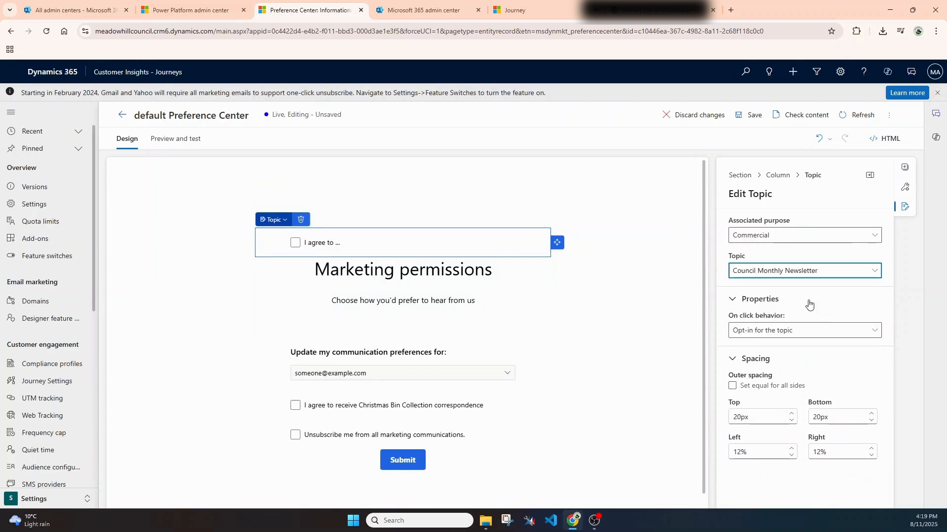
Step: Label the new checkbox "I agree to receive Council Monthly Newsletter" and move it below the Christmas Bin Collection checkbox
left_click(336, 246)
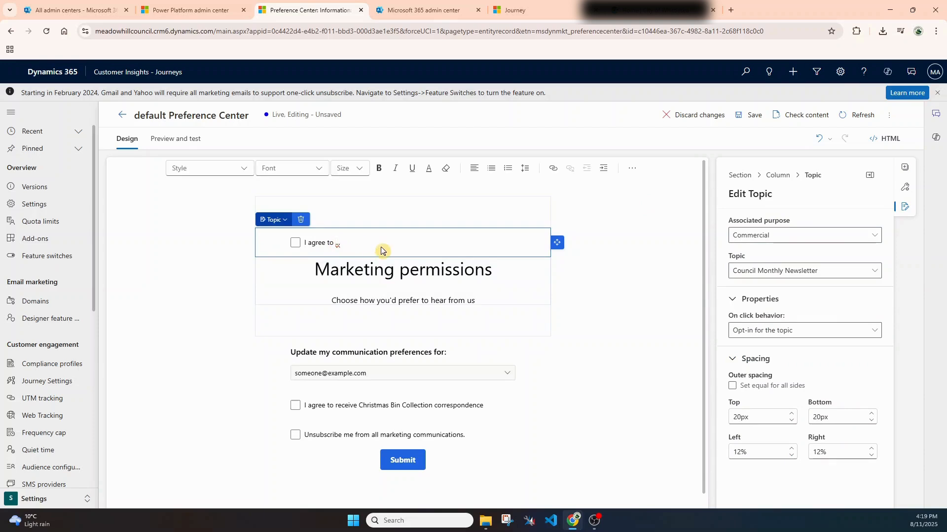
type("receive Council Monthly")
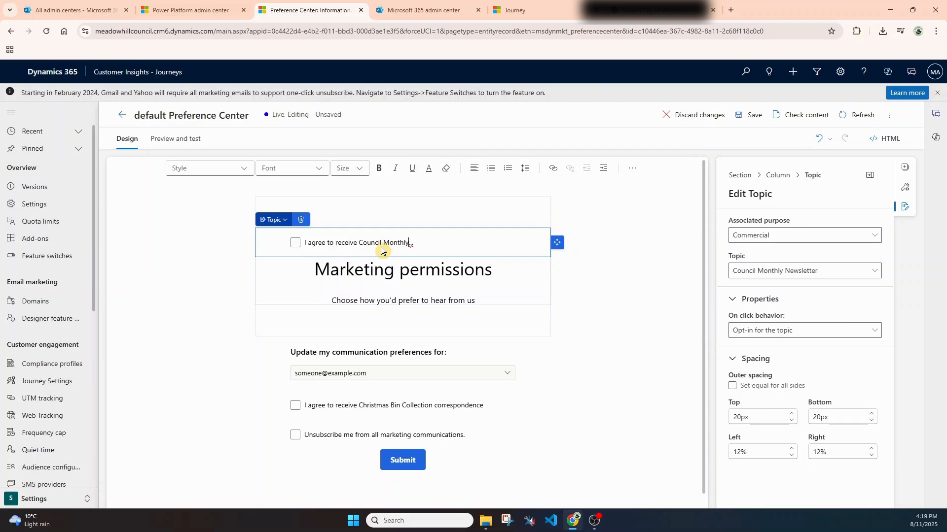
type(" Newsletter")
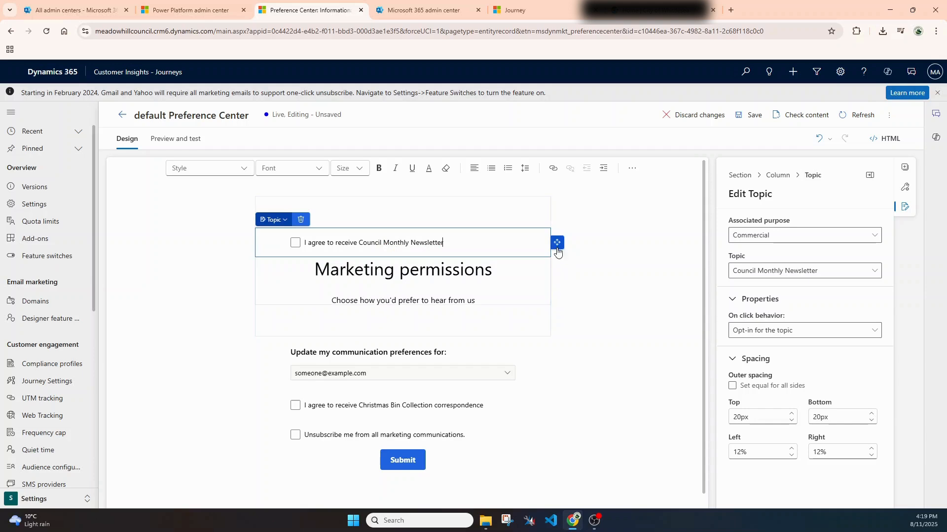
left_click_drag(557, 242, 517, 413)
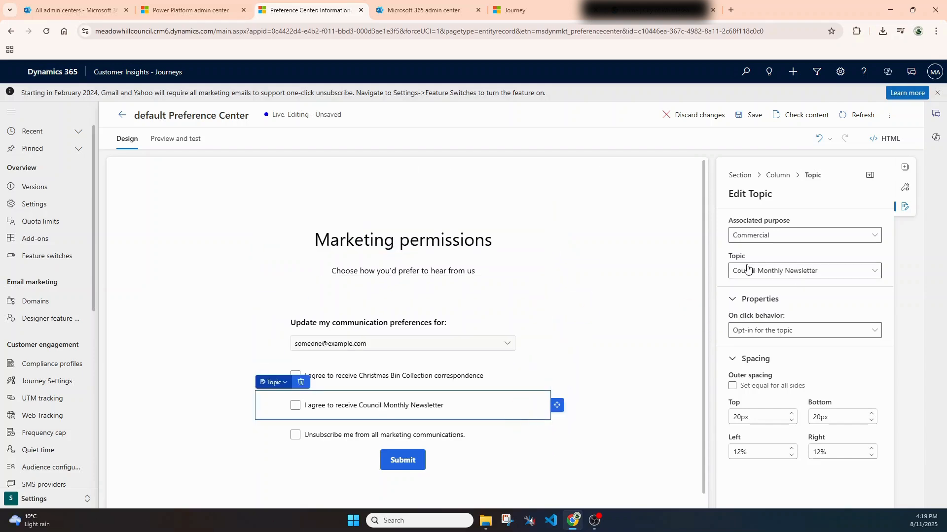
Step: Add another Topic element above the "Marketing permissions" heading and assign it the Council Meeting topic
left_click(906, 172)
left_click_drag(798, 257, 402, 228)
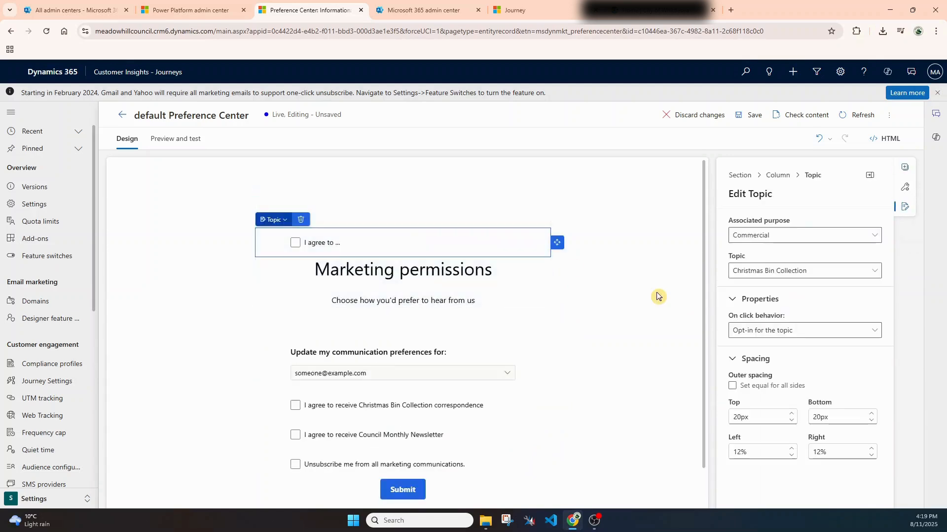
left_click(786, 271)
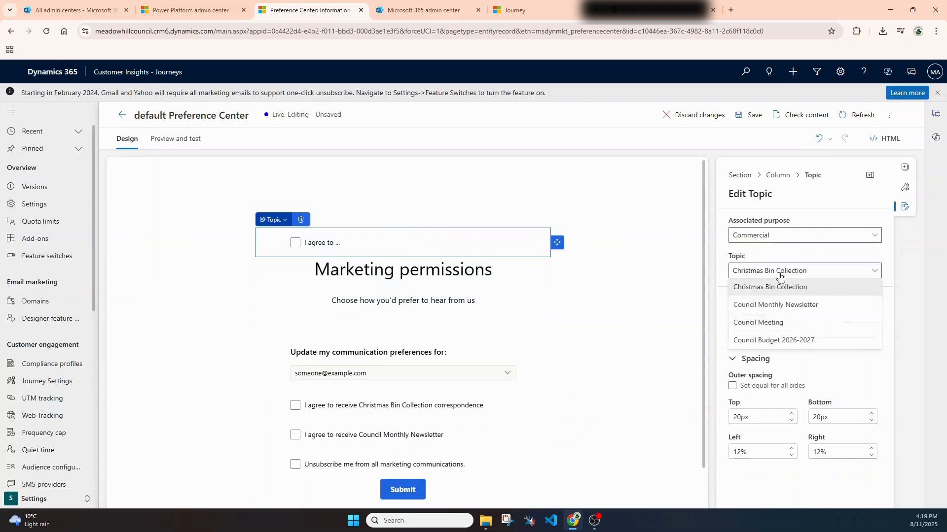
left_click(789, 333)
Step: Label the Council Meeting checkbox "I agree to receive Council Meeting notes" and save the preference center
left_click(333, 246)
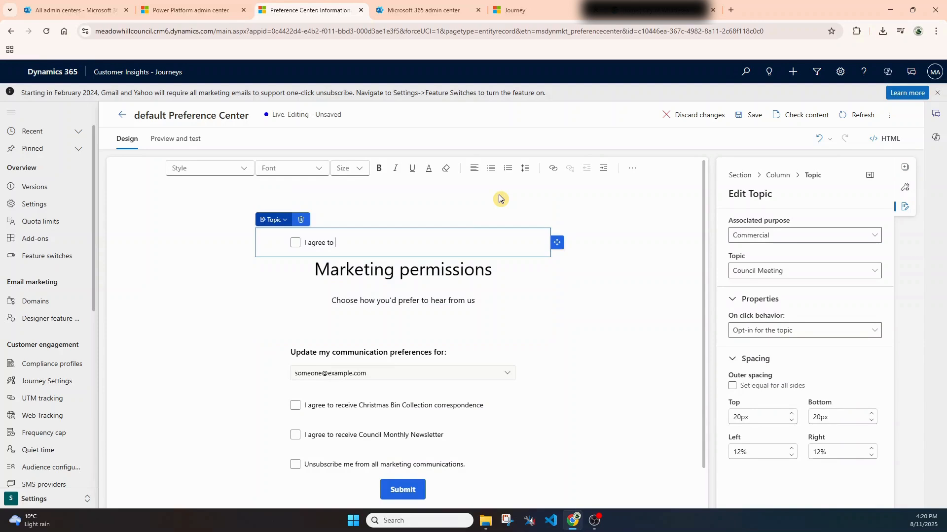
type("receive Council Meeting notes")
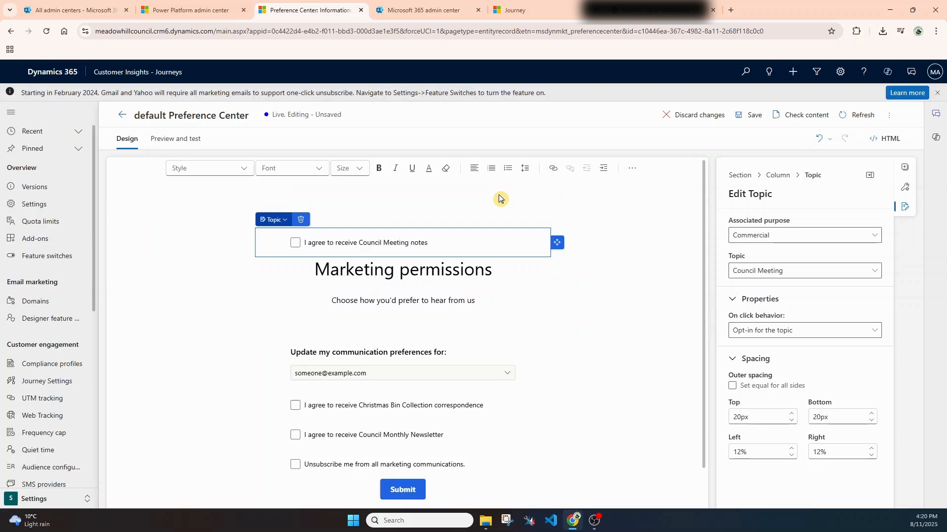
left_click(740, 120)
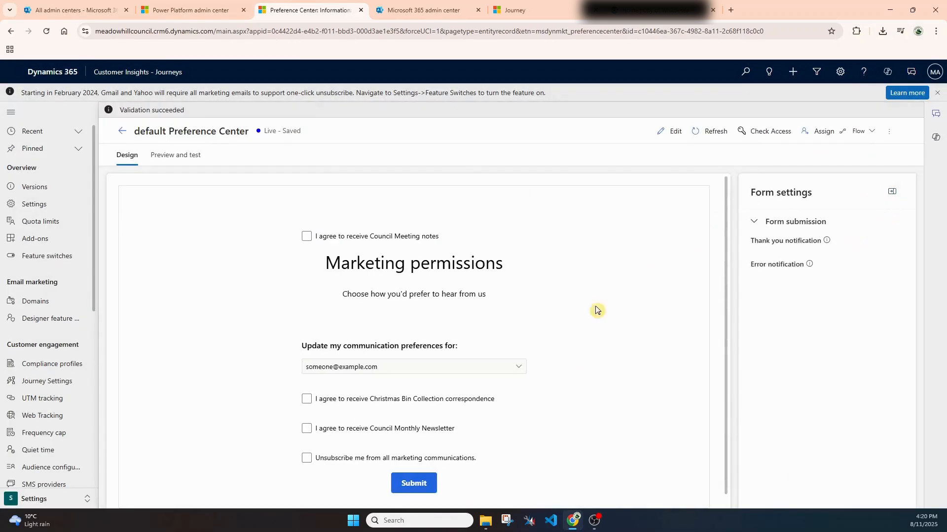
Step: Reopen the live preference center for editing and add a Topic element above the Council Meeting checkbox, assigned to Council Budget 2026-2027
left_click(671, 131)
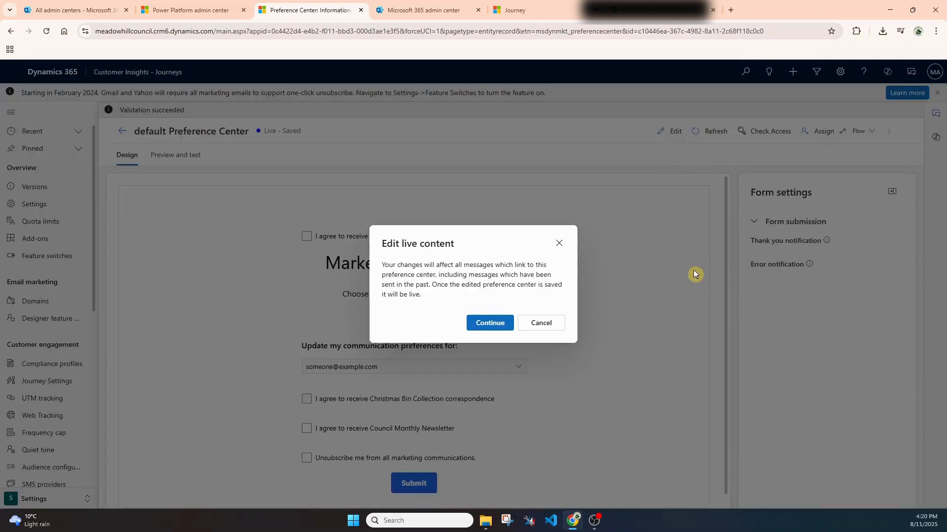
left_click(490, 323)
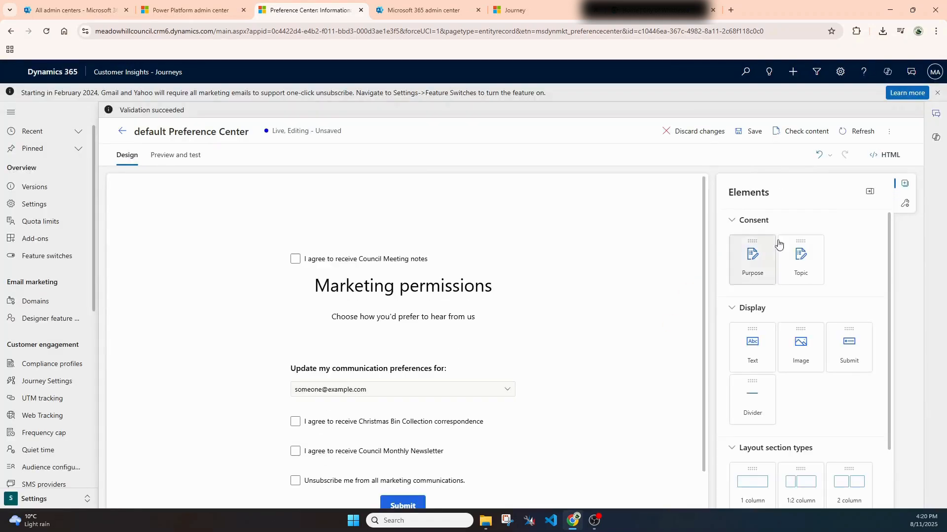
mouse_move(799, 264)
left_mouse_down()
mouse_move(805, 274)
mouse_move(409, 247)
left_mouse_up()
left_click(808, 288)
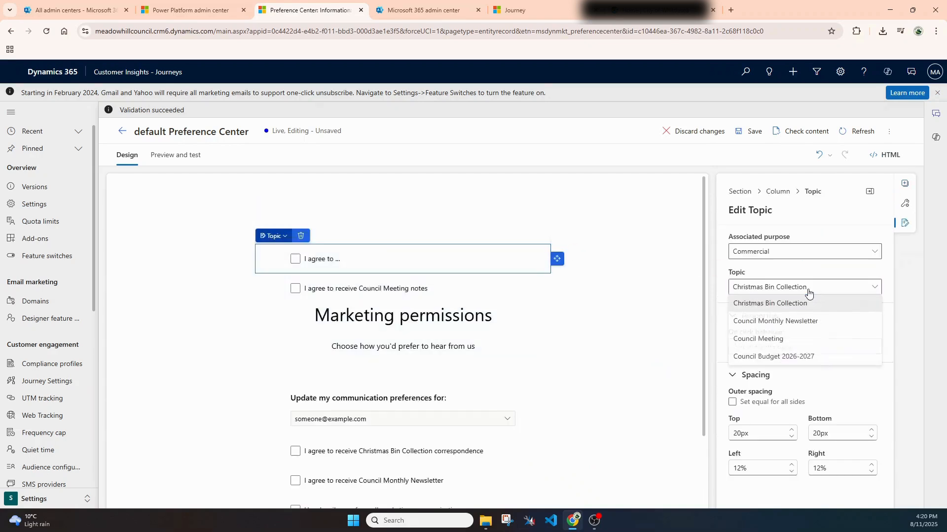
left_click(805, 359)
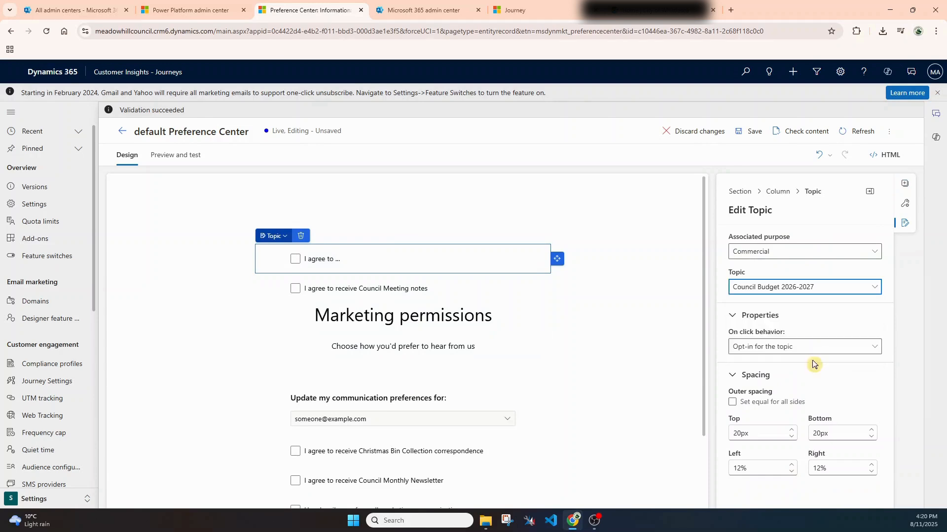
Step: Label the new checkbox "I agree to receive Council Budget 2026-2027 notes" and move it below the Council Monthly Newsletter checkbox
left_click(350, 262)
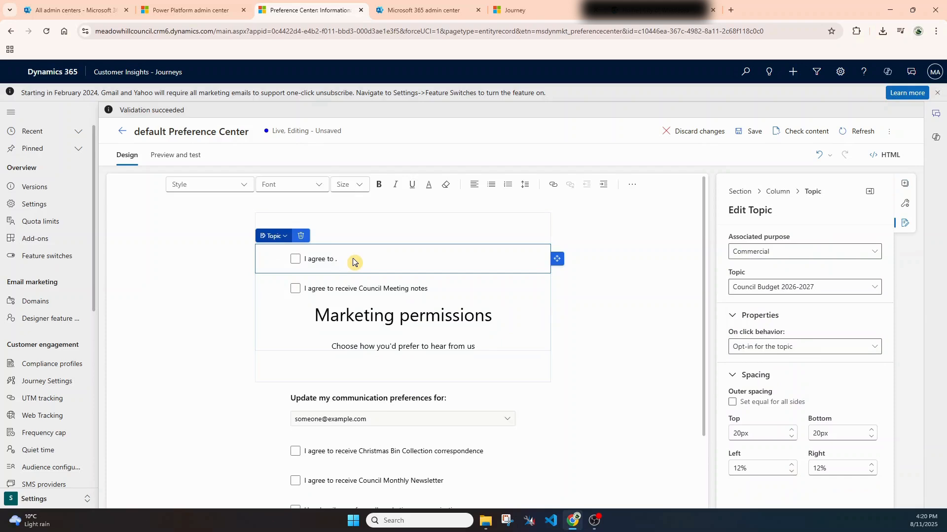
type("receive Council Budget 2026-2027 notes")
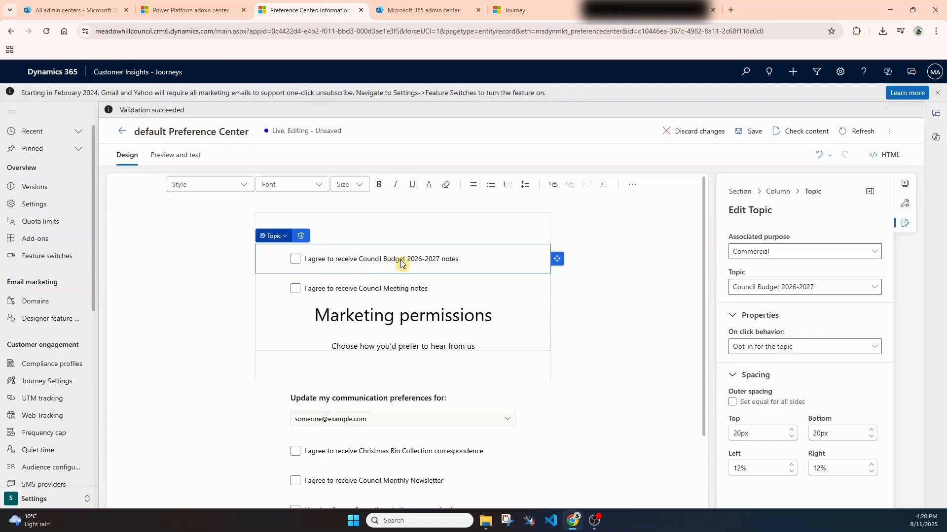
left_click_drag(557, 258, 523, 496)
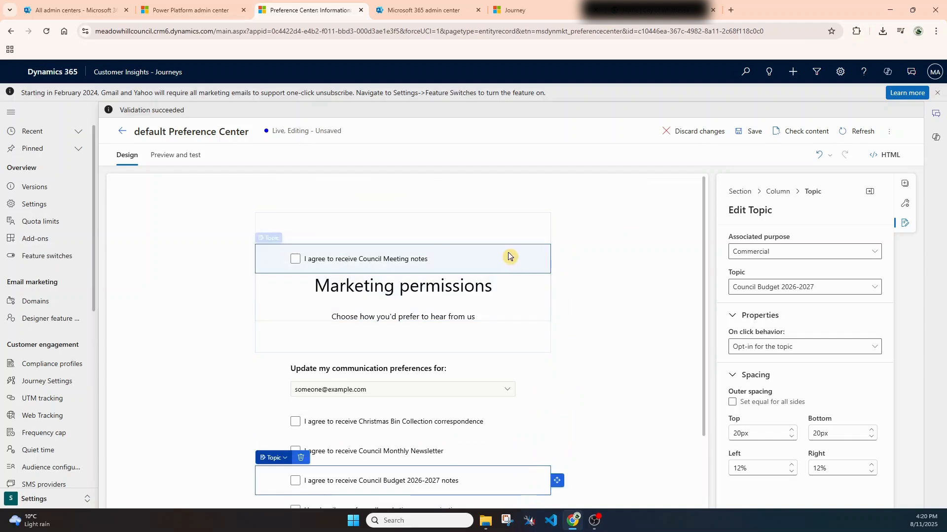
Step: Move the Council Meeting notes checkbox between the Council Budget 2026-2027 checkbox and the unsubscribe checkbox
left_click(508, 256)
left_click_drag(557, 259, 523, 480)
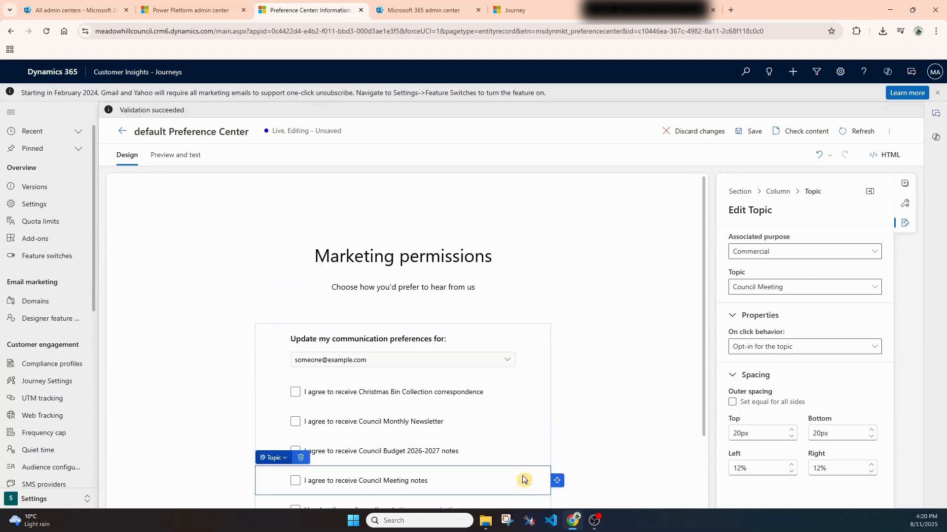
scroll(577, 360, "down", 1)
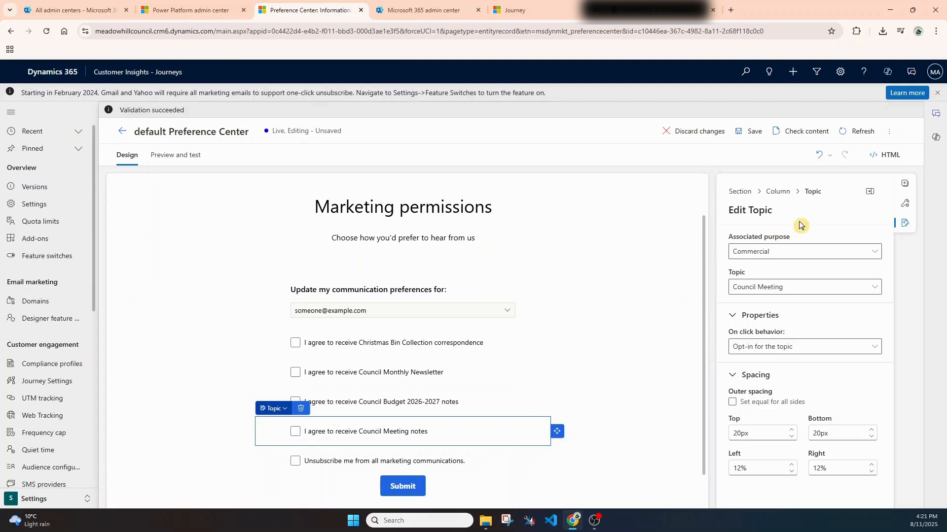
Step: Add a Text element below "Choose how you'd prefer to hear from us" reading "Please subscribe or unsubscribe to below."
left_click(904, 184)
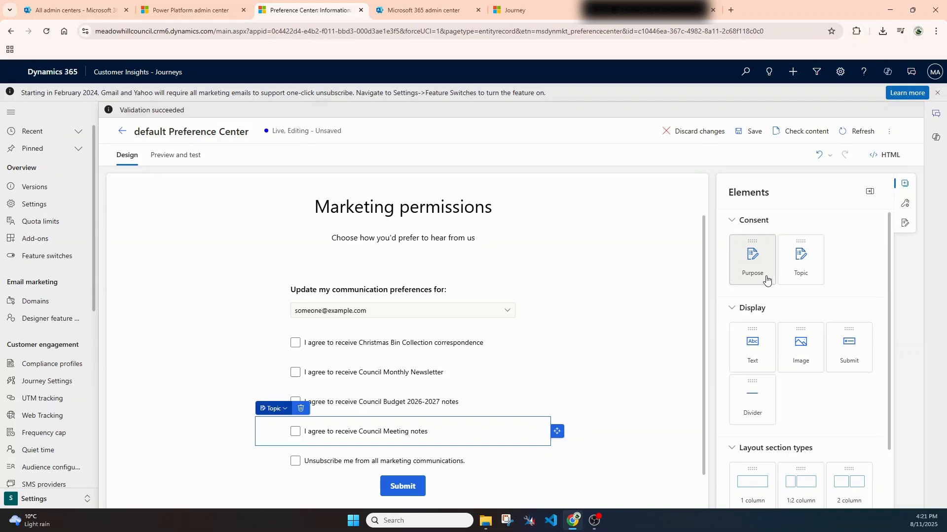
scroll(828, 306, "down", 3)
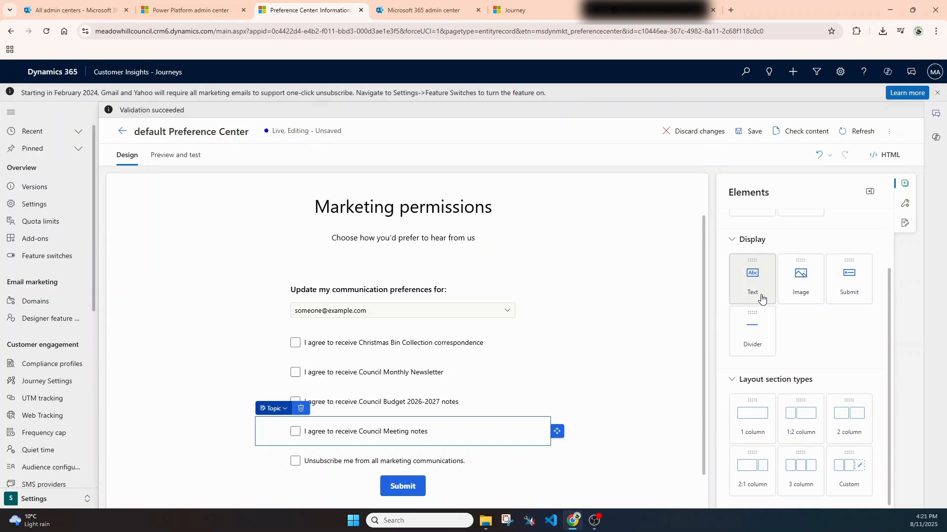
left_click_drag(752, 286, 481, 252)
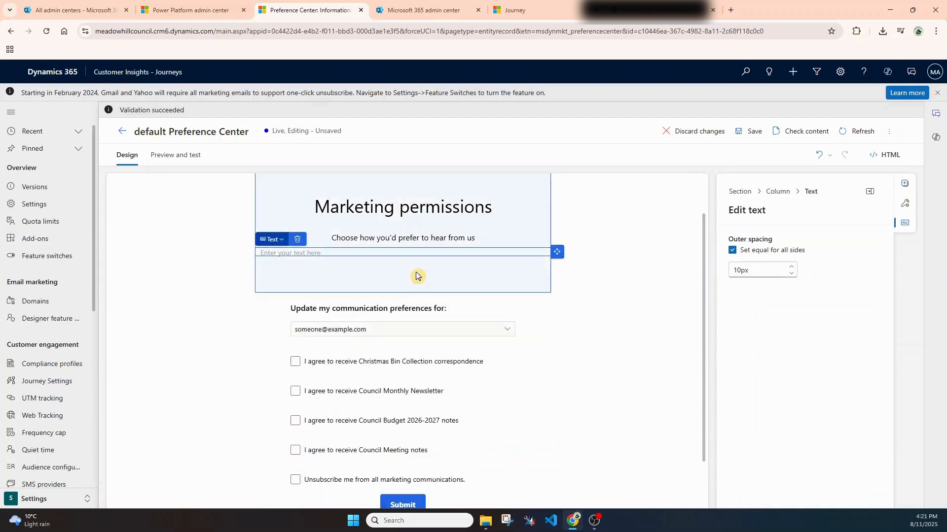
left_click(403, 254)
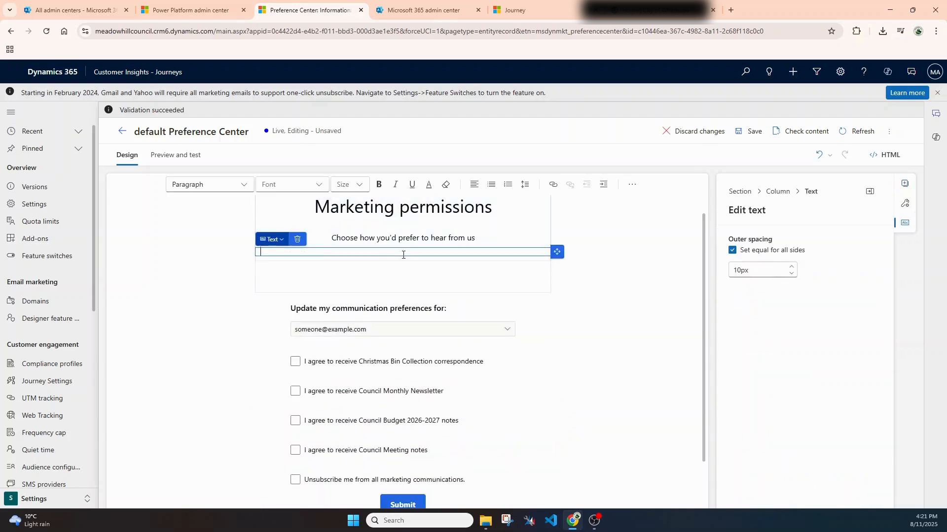
type("lease subscribe or unsubscribe to below.")
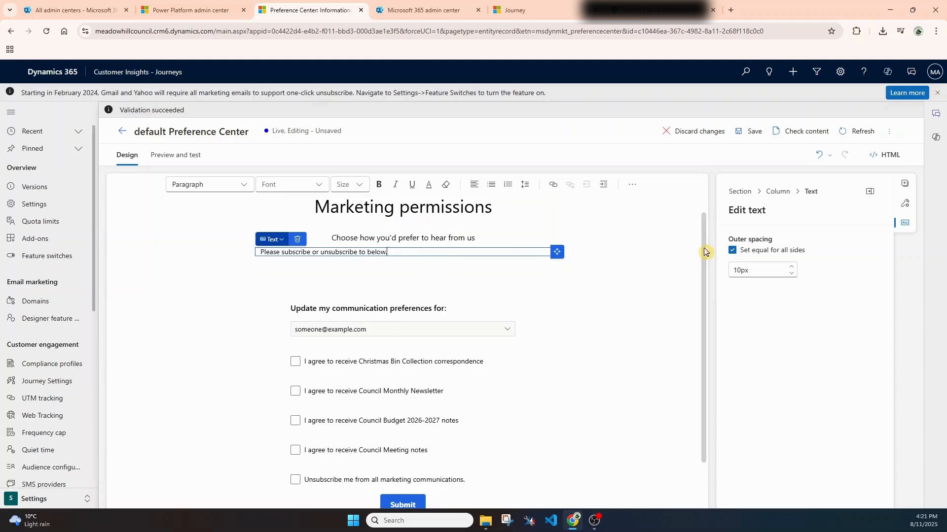
left_click(904, 184)
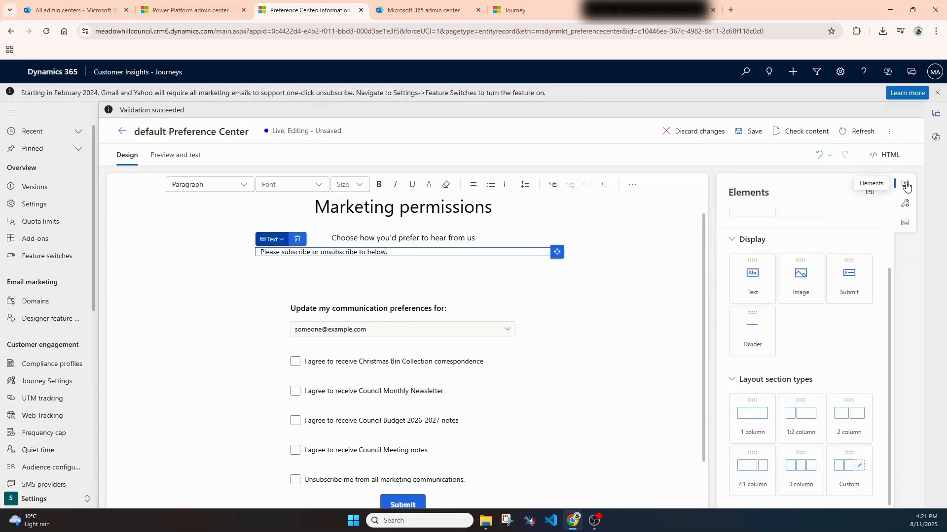
Step: Add an Image element above the "Marketing permissions" heading using Council logo.png from the library, and save the preference center
left_click(803, 290)
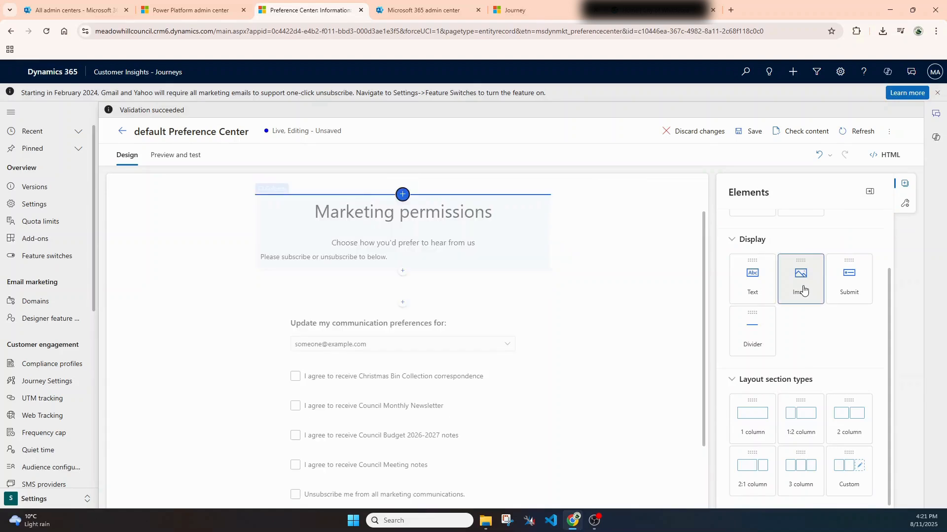
left_click_drag(803, 289, 403, 197)
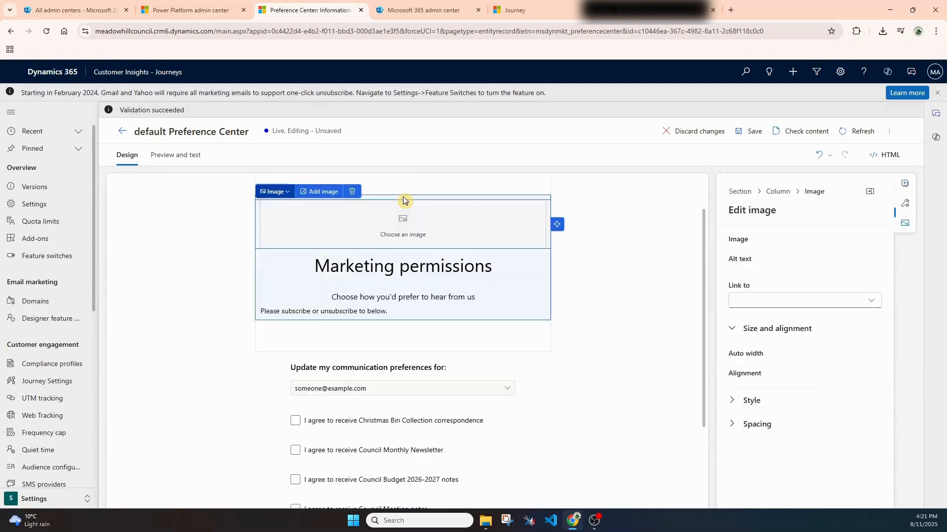
left_click(314, 193)
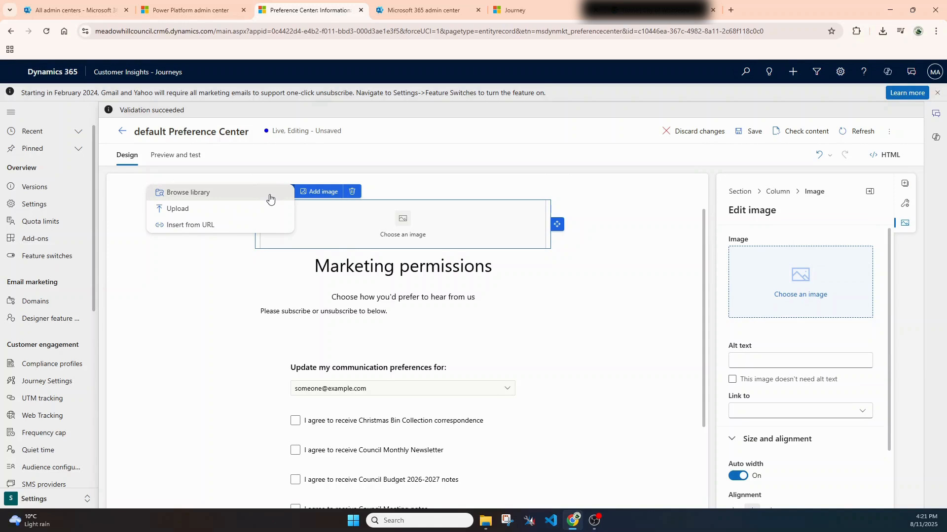
left_click(242, 197)
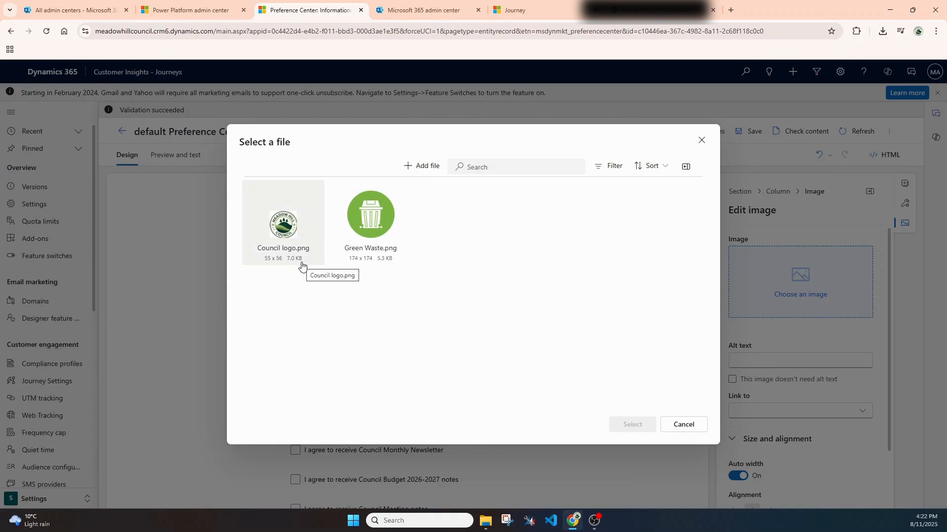
left_click(301, 230)
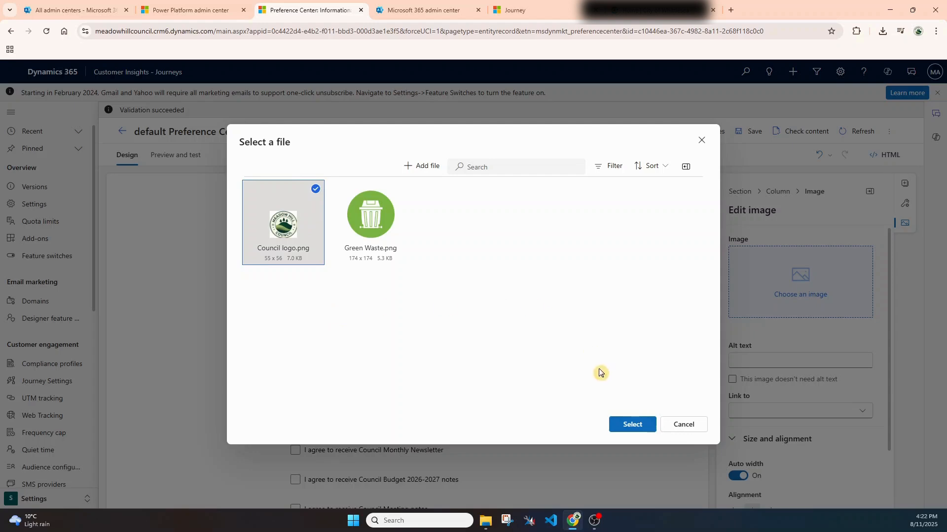
left_click(629, 427)
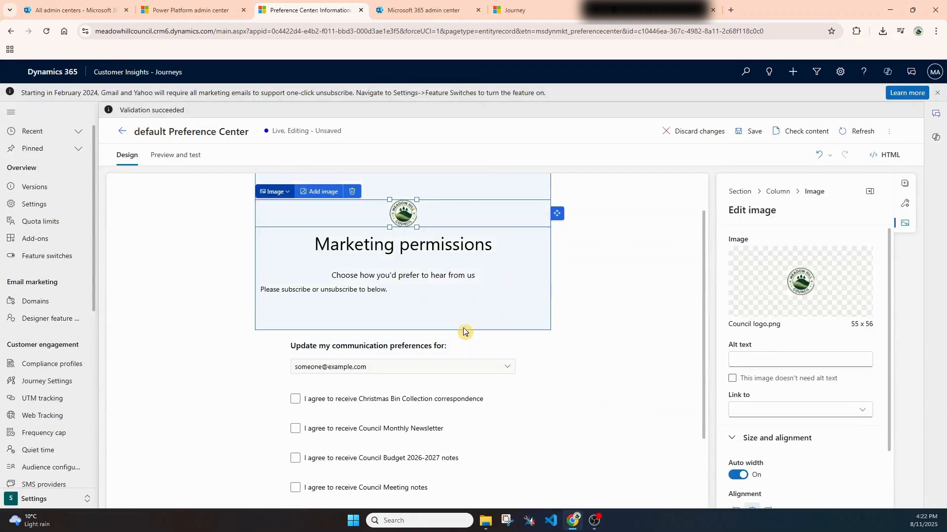
left_click(289, 192)
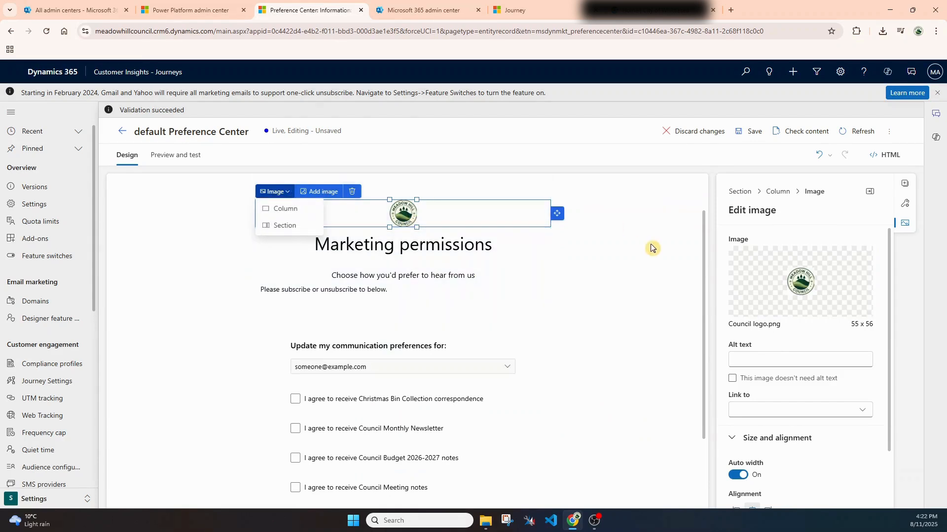
left_click(752, 131)
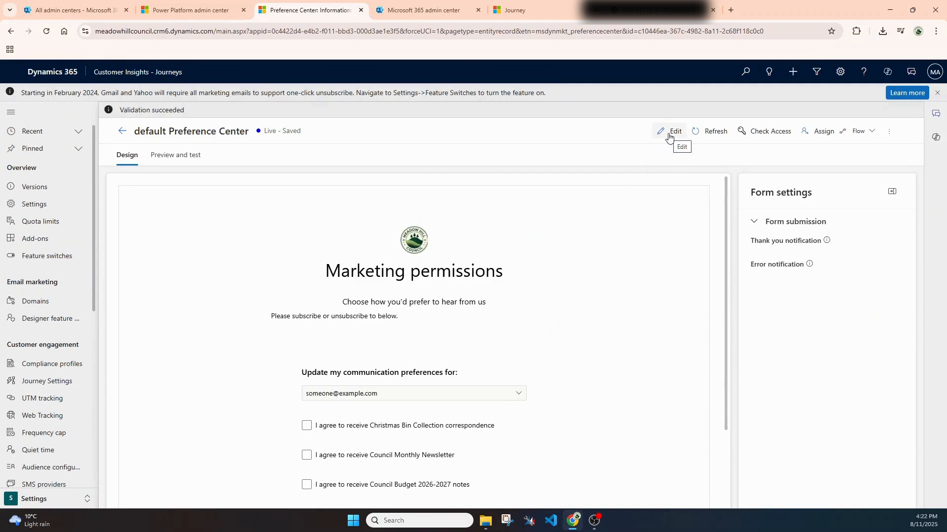
Step: Reopen the live preference center for editing and collapse the Display and Consent element groups
left_click(669, 133)
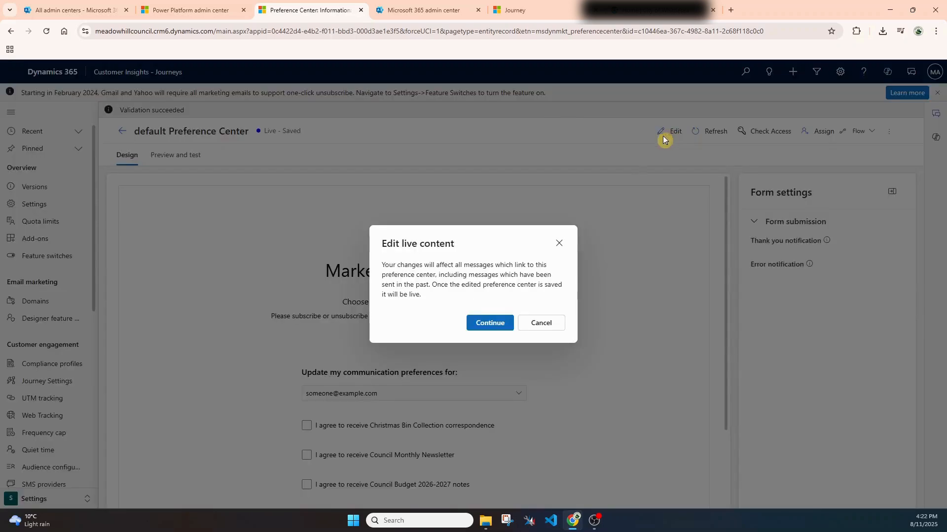
left_click(505, 325)
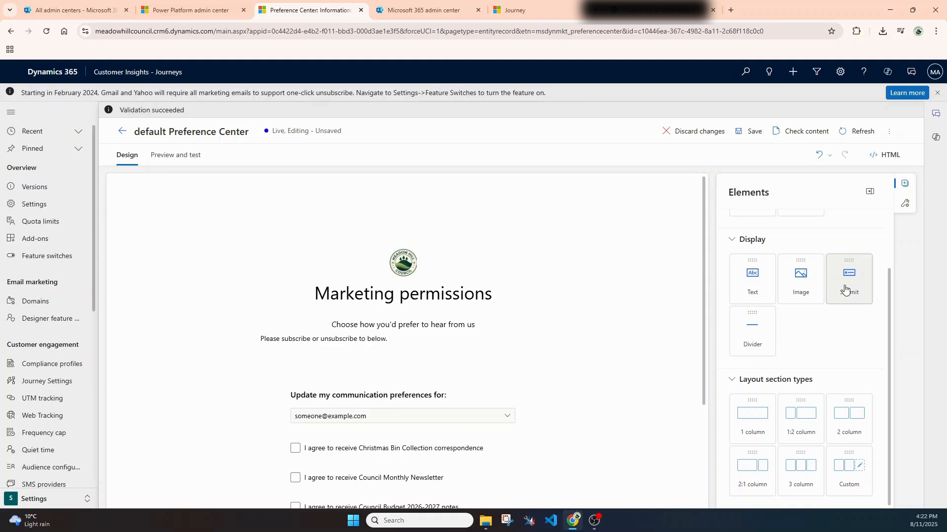
left_click_drag(702, 298, 697, 417)
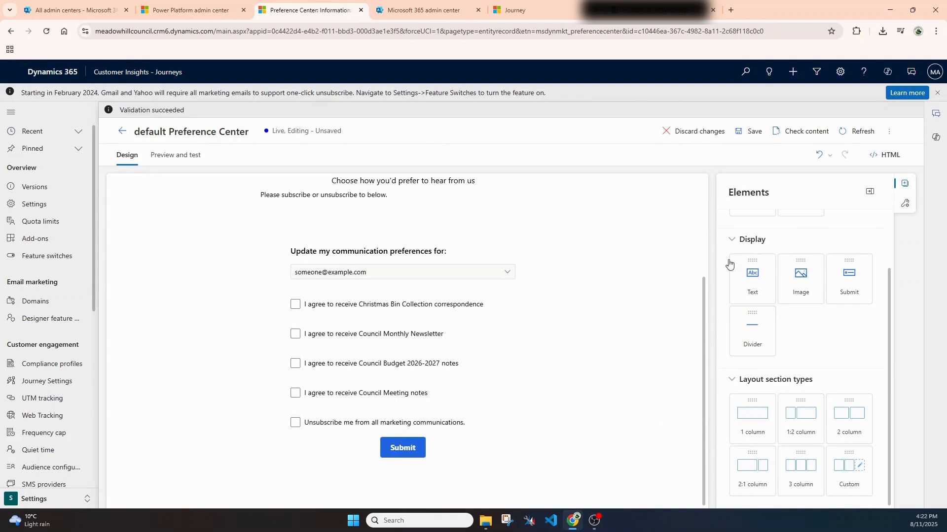
left_click(736, 240)
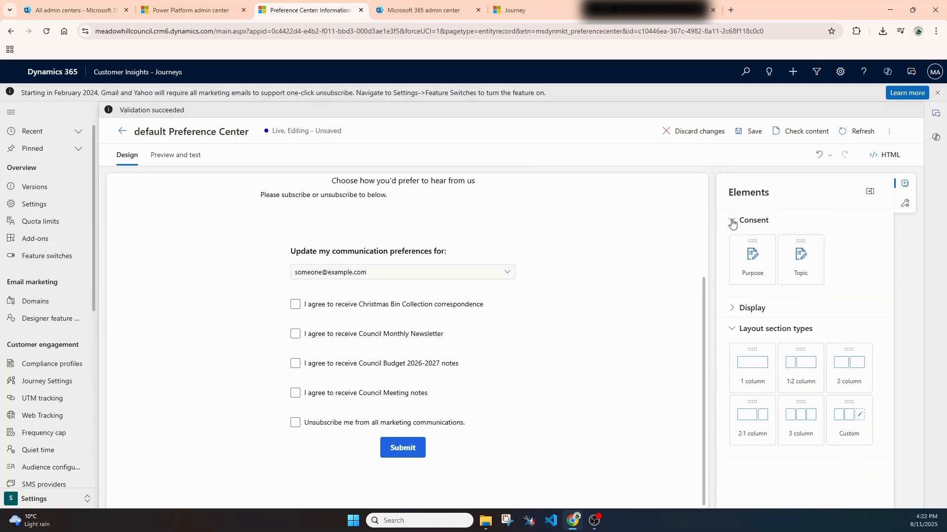
left_click(732, 221)
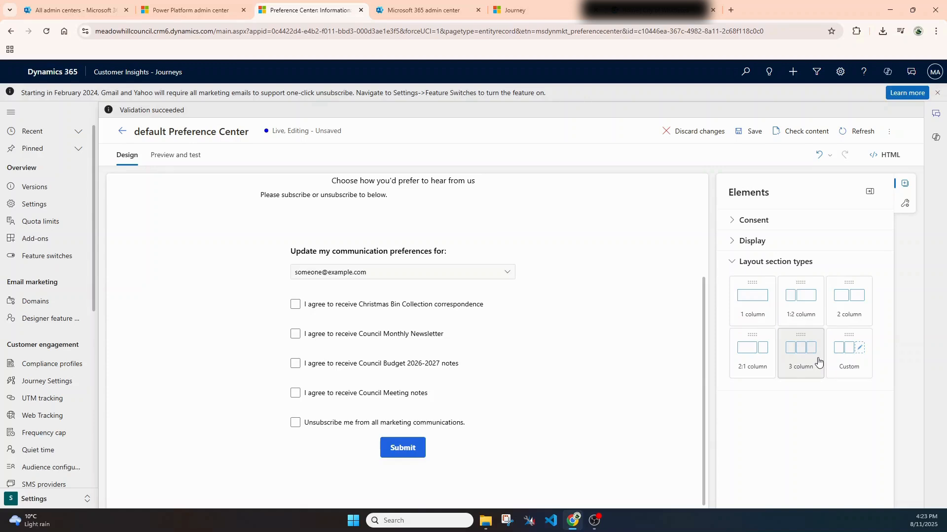
Step: Examine the preference center's HTML source, selecting all of the code, and close the code editor without changes
left_click(885, 160)
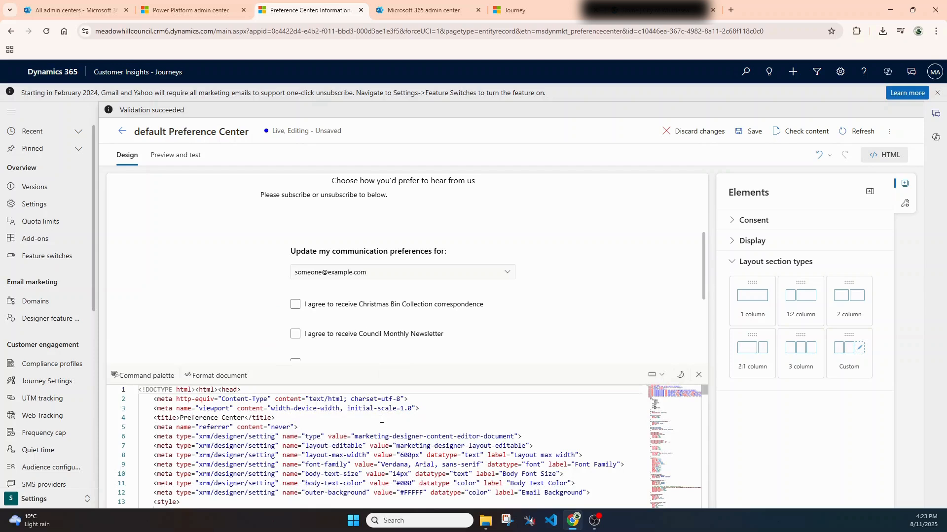
left_click(381, 419)
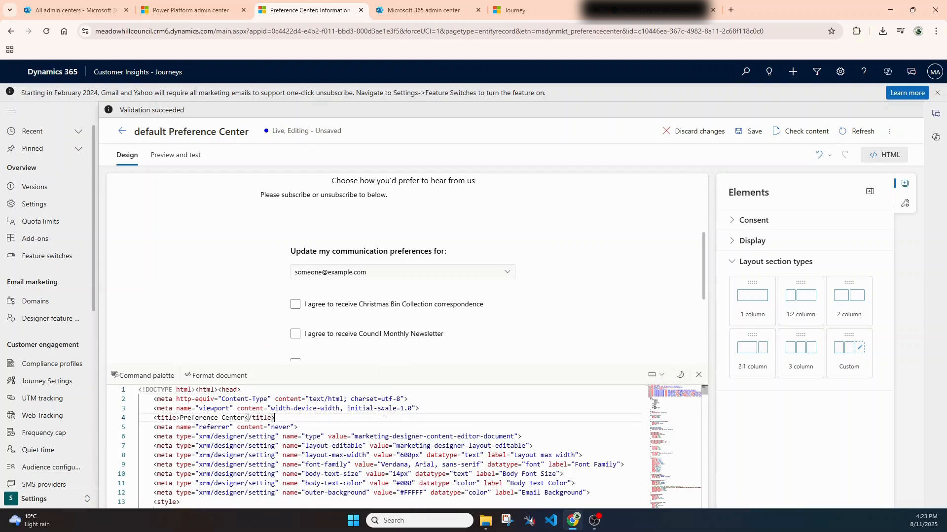
key("ctrl+a")
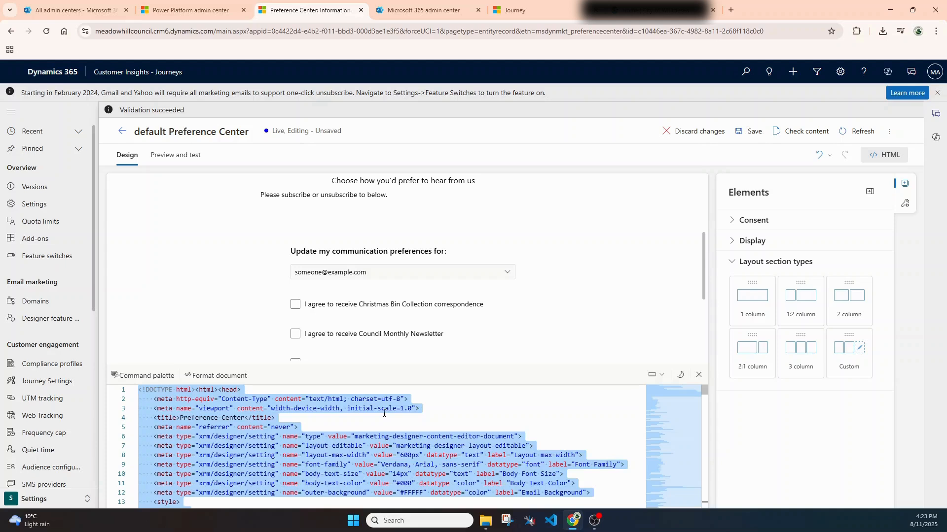
left_click(698, 375)
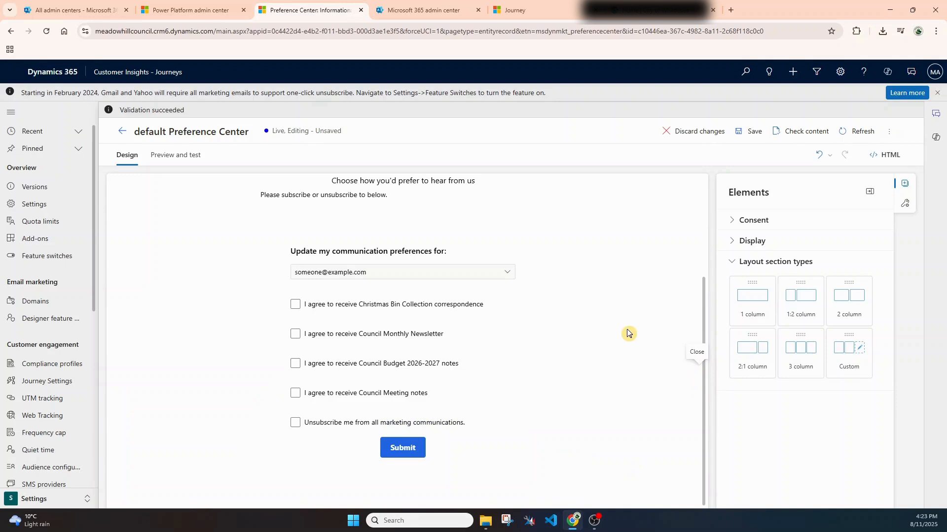
Step: Delete the "Please subscribe or unsubscribe to below." text element and save the preference center
scroll(628, 334, "up", 3)
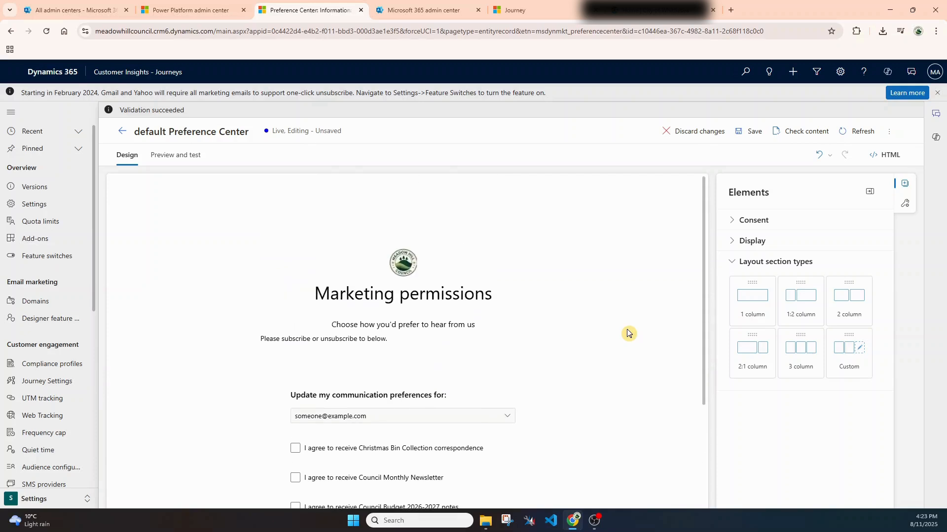
left_click(399, 342)
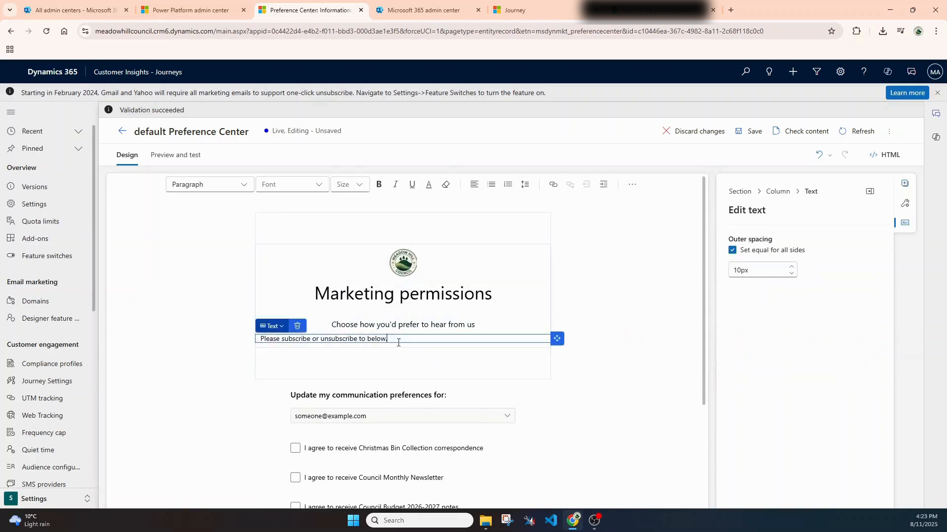
left_click(297, 328)
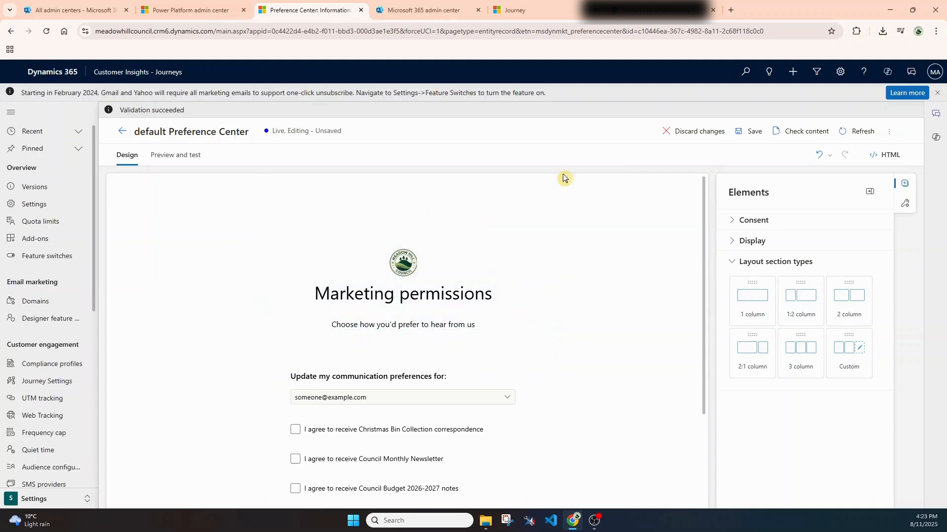
left_click(752, 131)
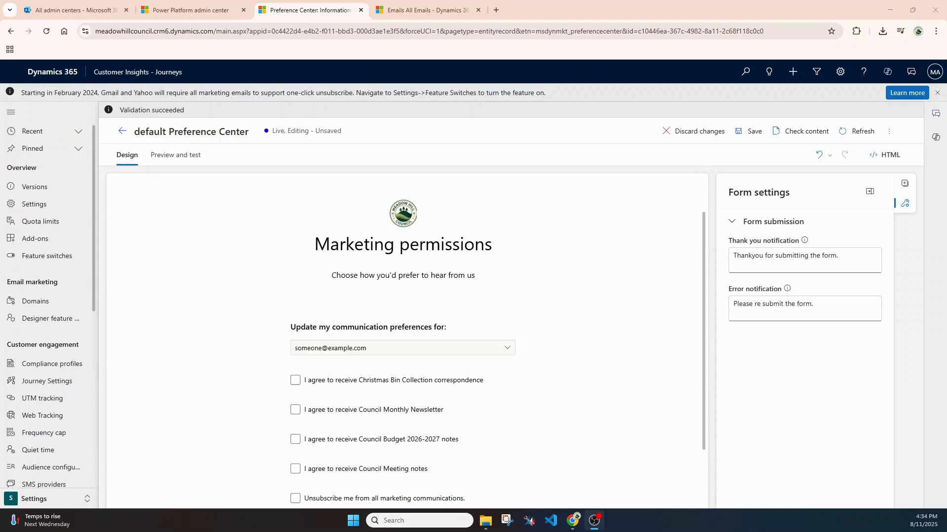
Step: Save the preference center with its thank-you and error notifications and open its preview
scroll(431, 437, "down", 2)
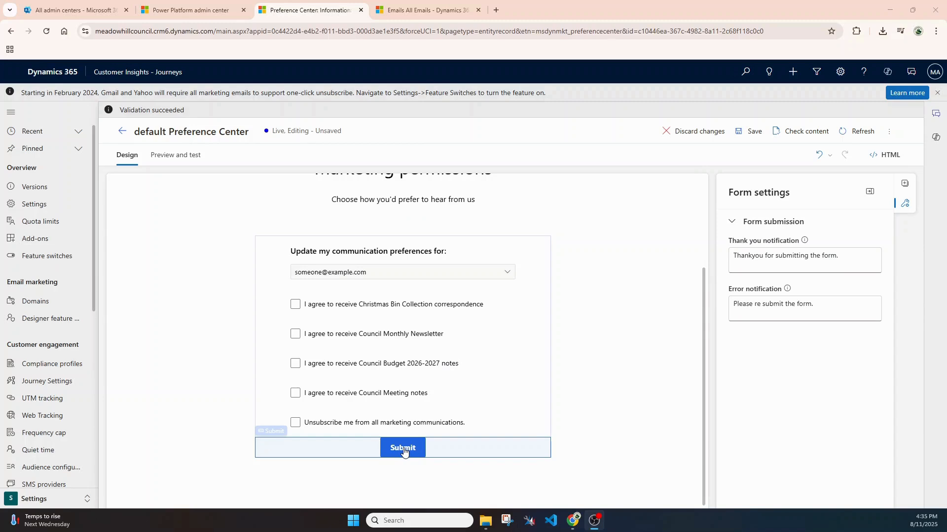
left_click(848, 260)
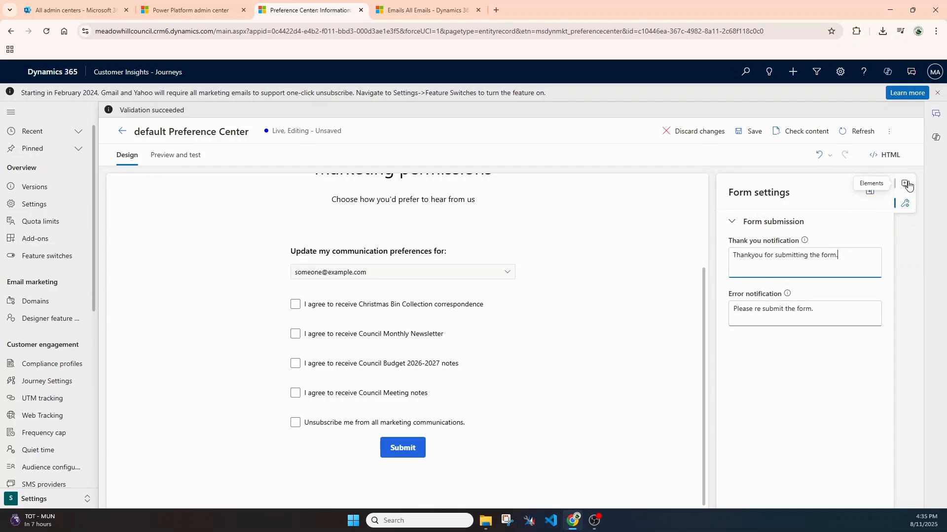
left_click(749, 132)
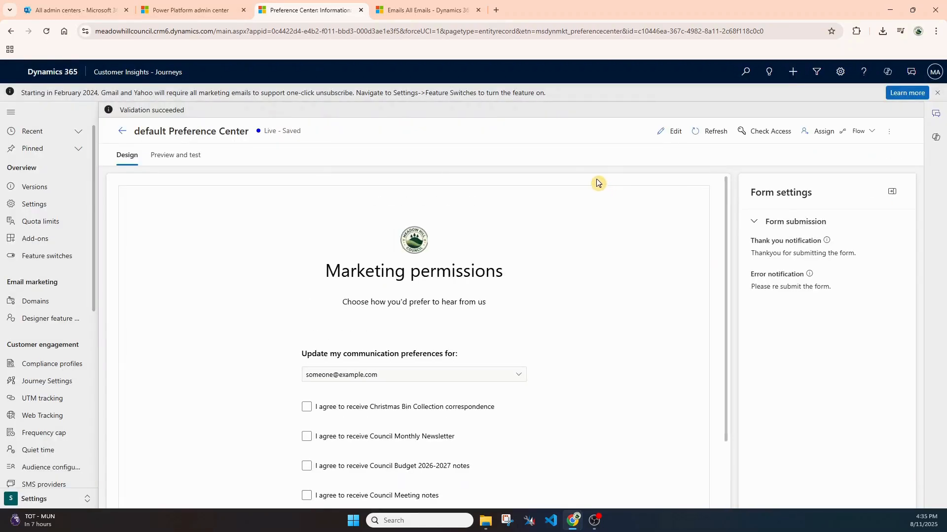
left_click(173, 156)
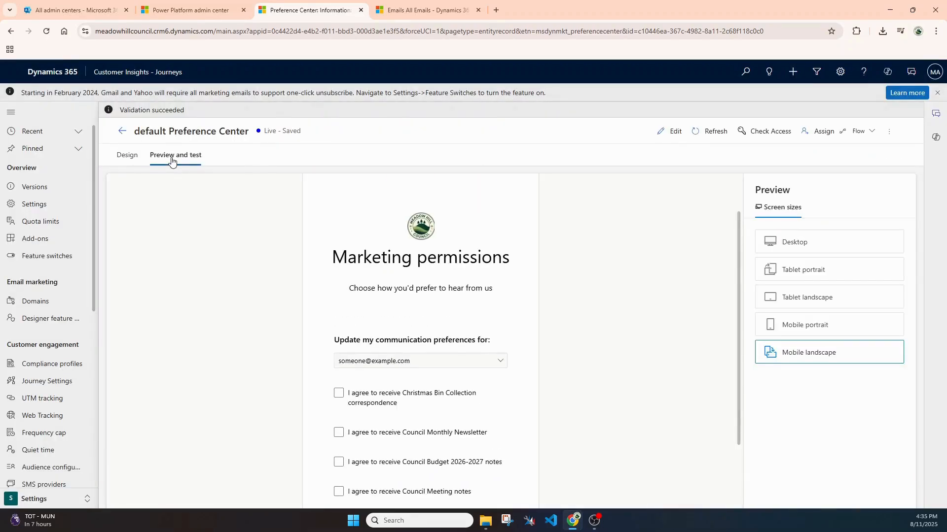